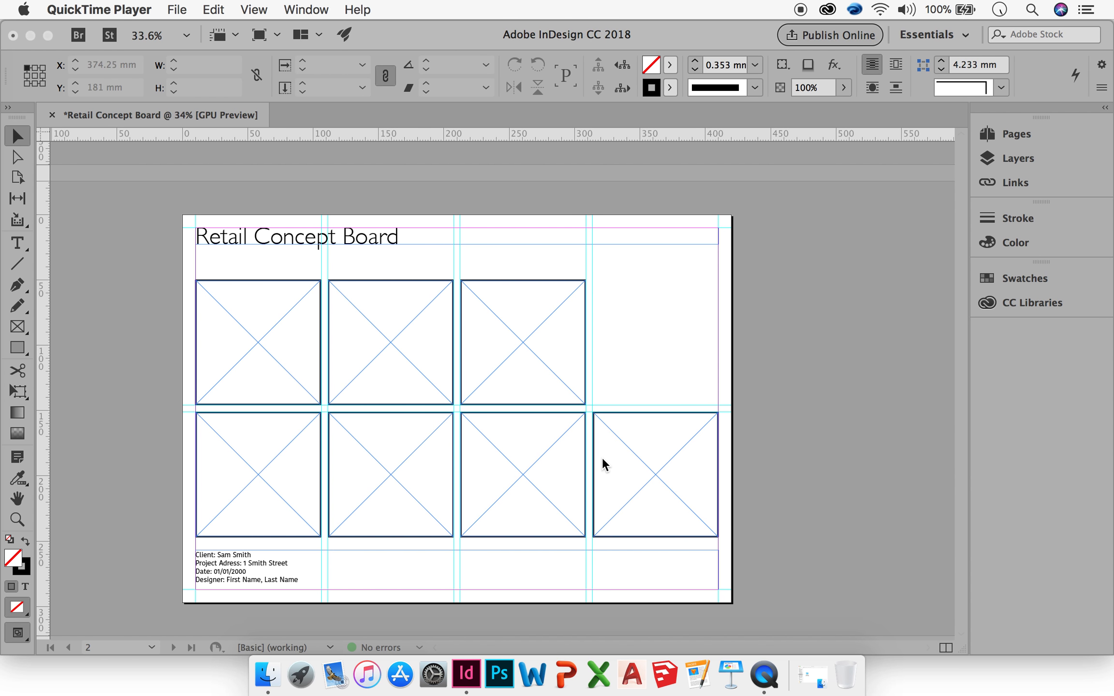
Place the Workshop-Brother...e-02.jpg image from the Retail Store Concept Images folder into the top-left frame.
{"action": "left_click", "coordinate": [640, 386]}
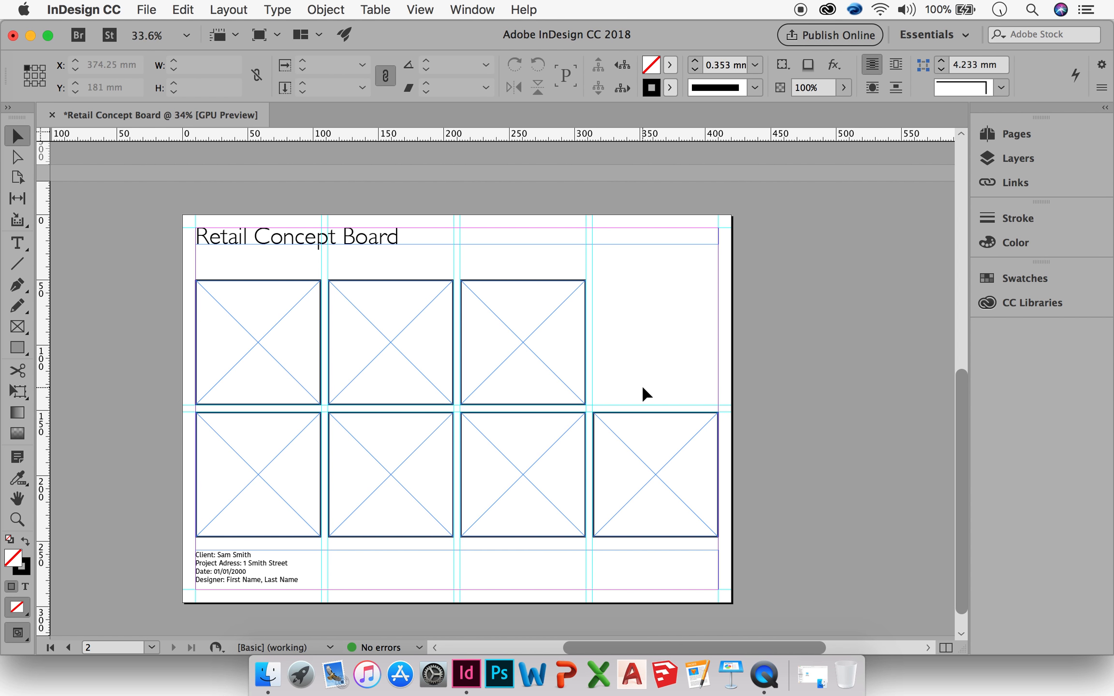
{"action": "left_click", "coordinate": [257, 358]}
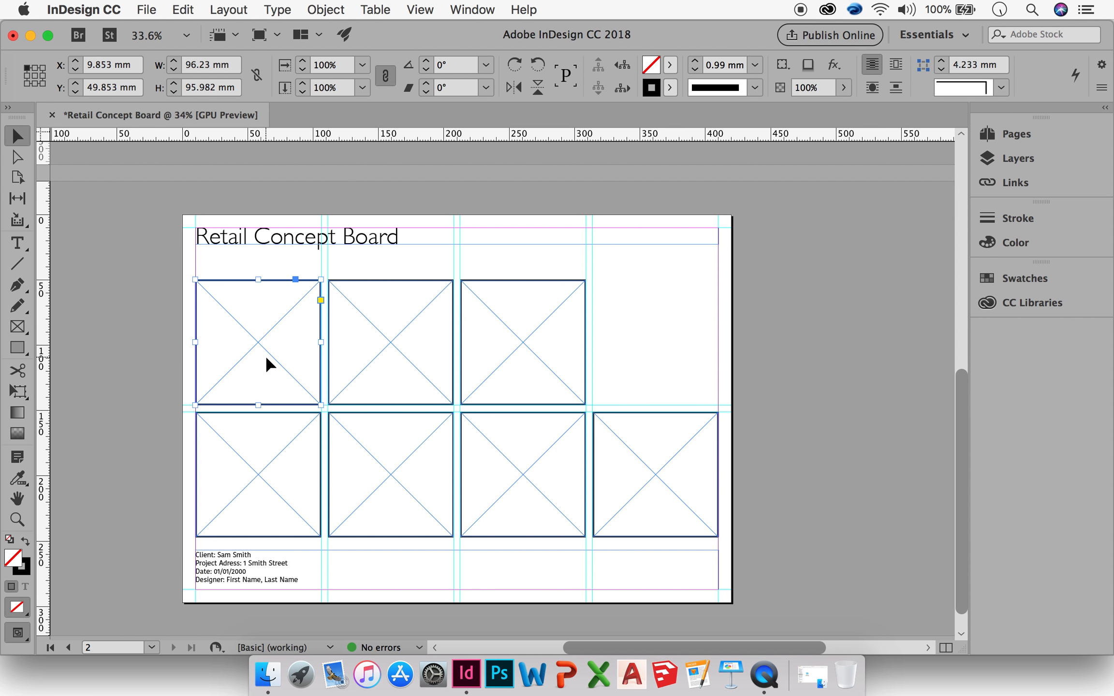
{"action": "key", "text": "super+d"}
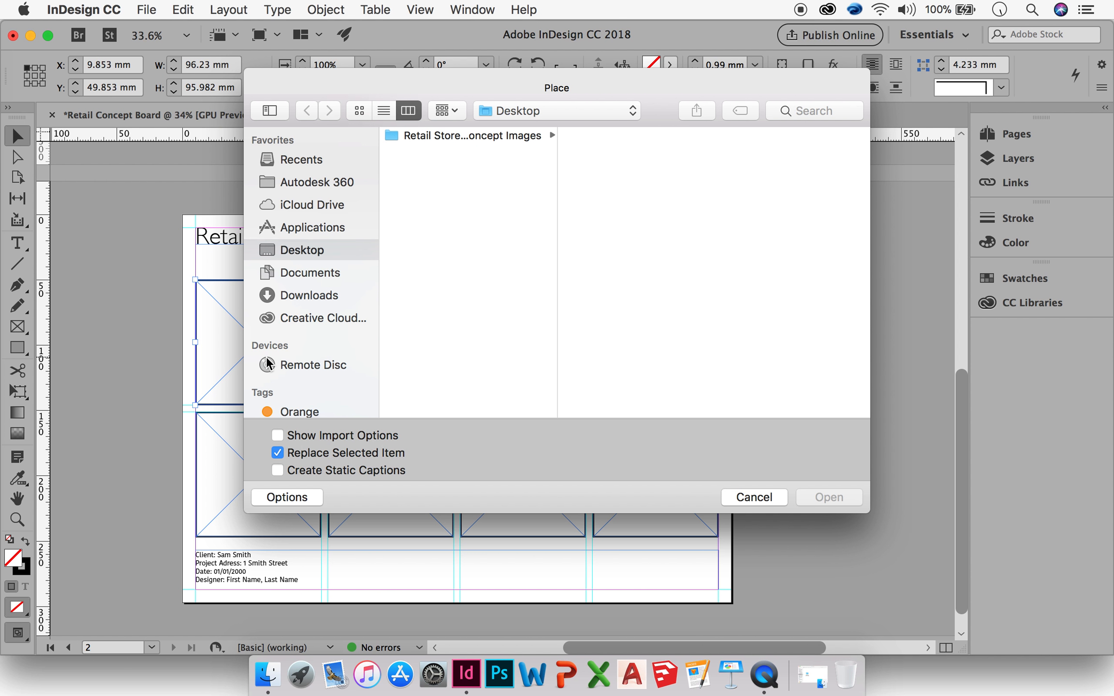
{"action": "left_click", "coordinate": [490, 133]}
{"action": "left_click", "coordinate": [358, 111]}
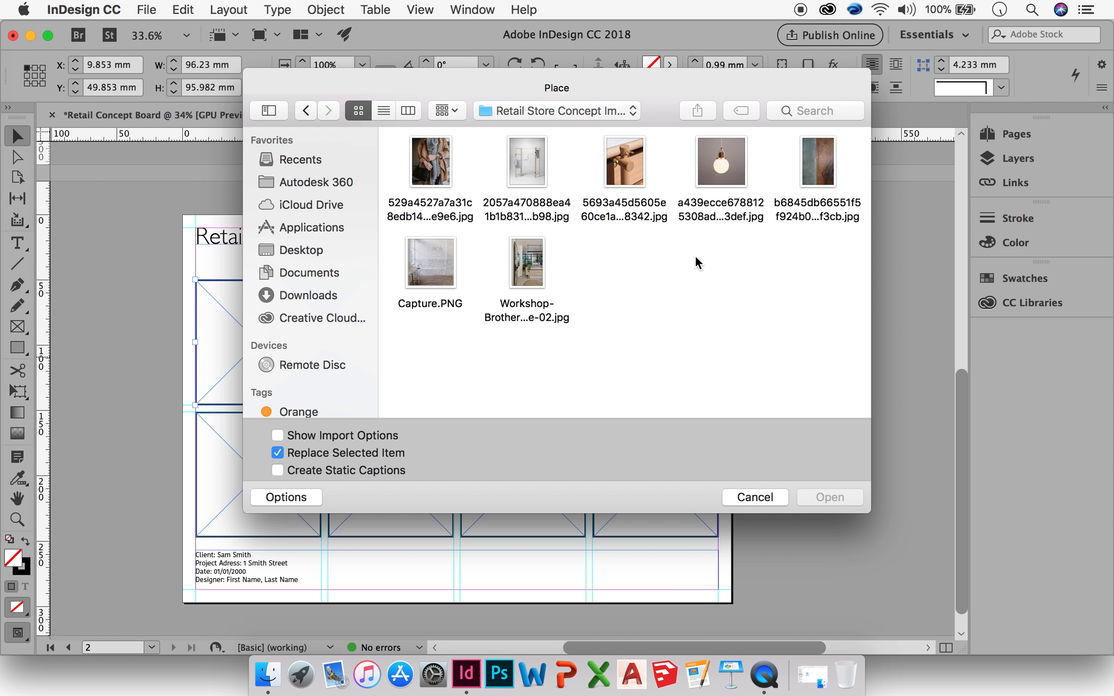
{"action": "left_click", "coordinate": [520, 290]}
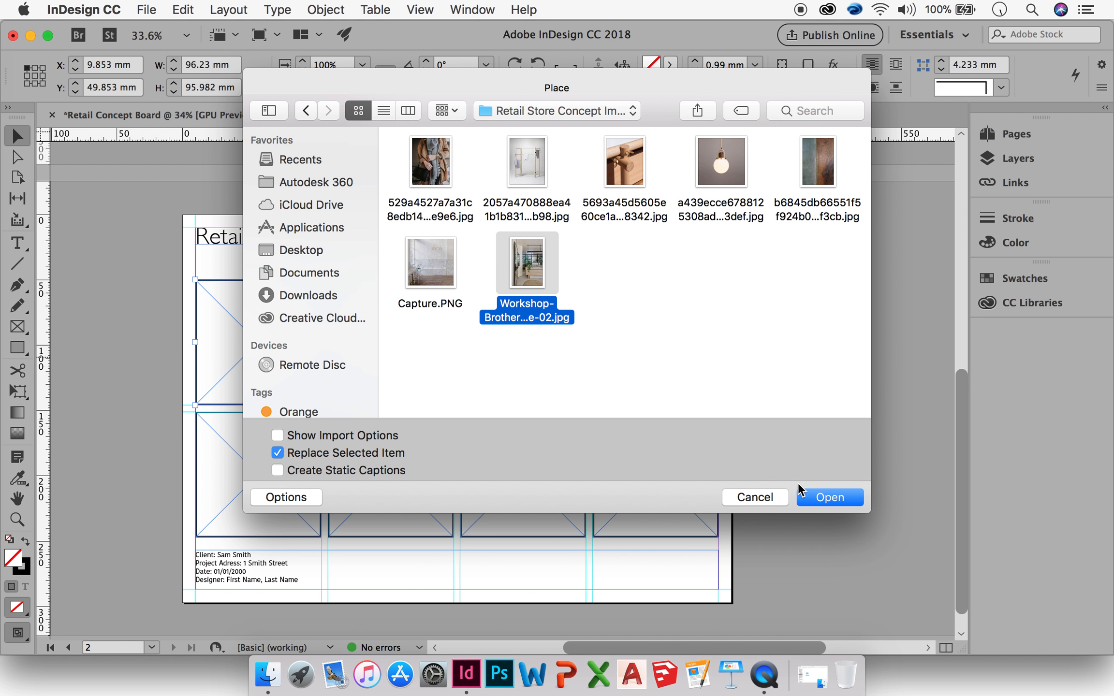
{"action": "left_click", "coordinate": [811, 498]}
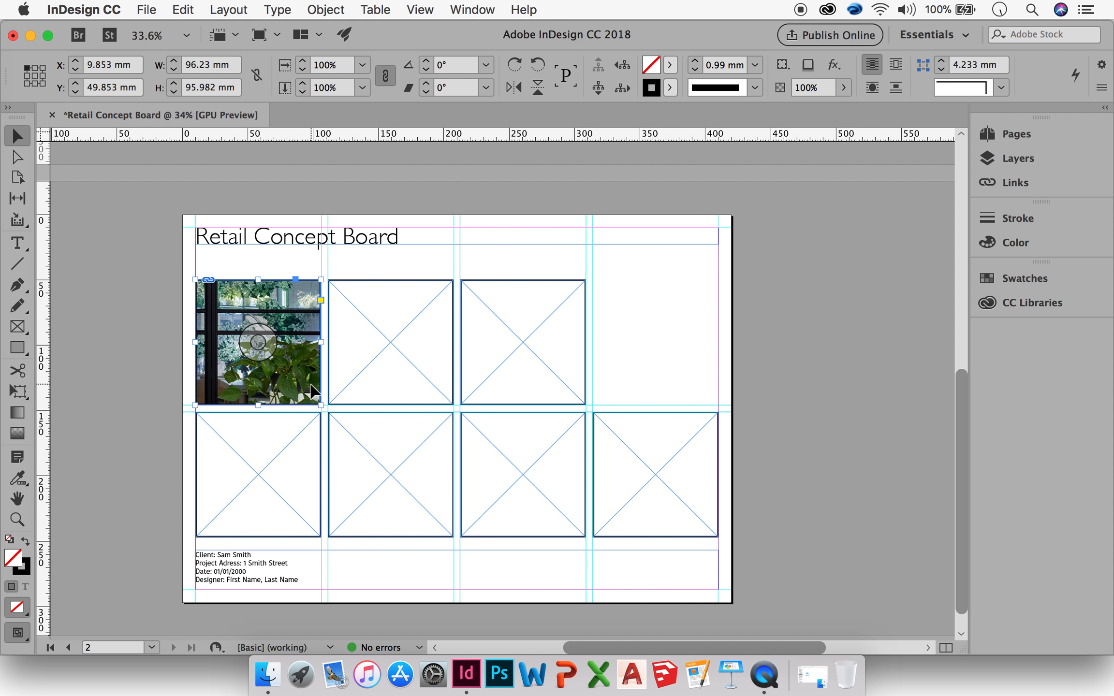
Place the 5693a45d5605e...8342.jpg wooden hook image into the second frame of the top row.
{"action": "left_click", "coordinate": [415, 388]}
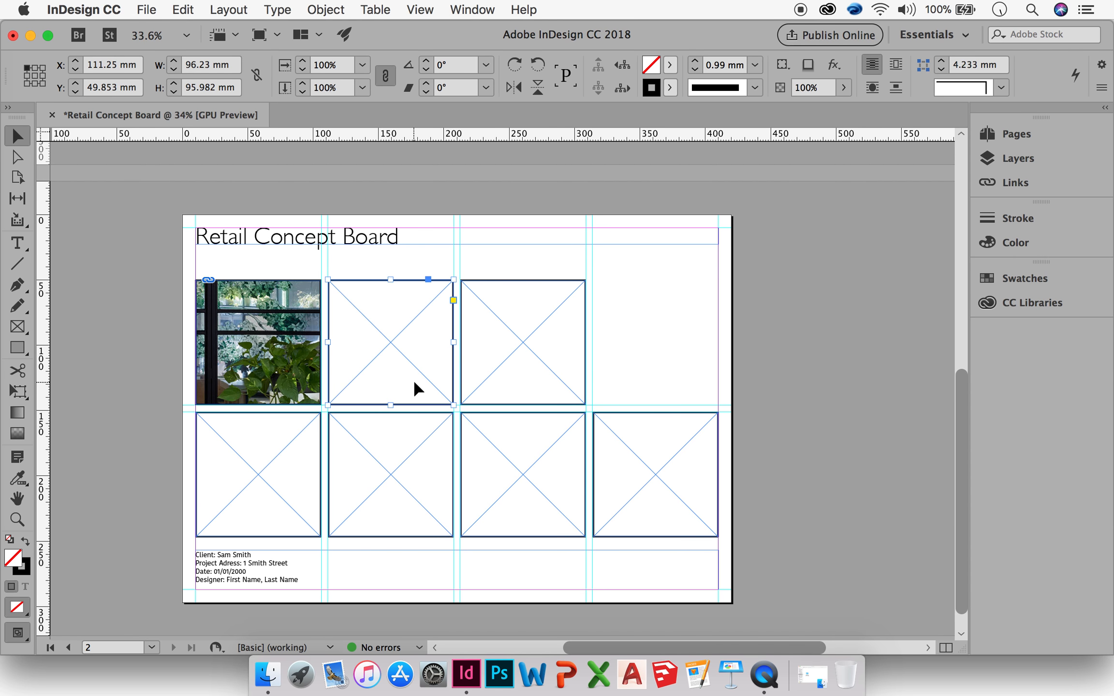
{"action": "key", "text": "super+d"}
{"action": "left_click", "coordinate": [616, 181]}
{"action": "left_click", "coordinate": [829, 497]}
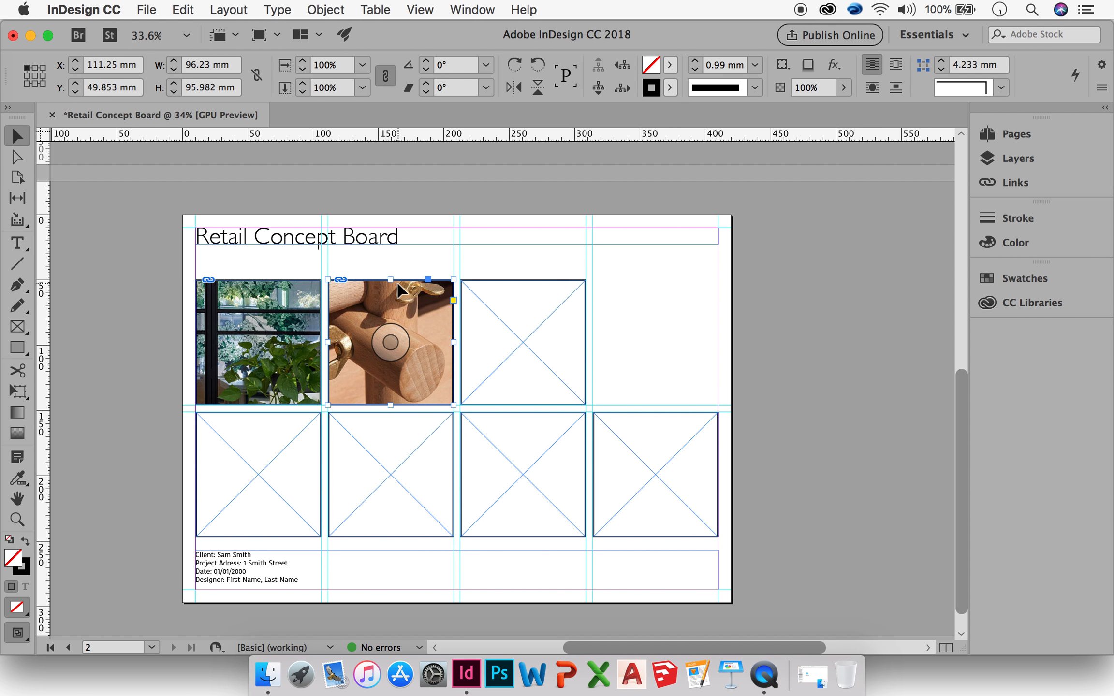
Place the b6845db66551f5...f3cb.jpg image into the second frame of the bottom row.
{"action": "left_click", "coordinate": [346, 482]}
{"action": "key", "text": "cmd+d"}
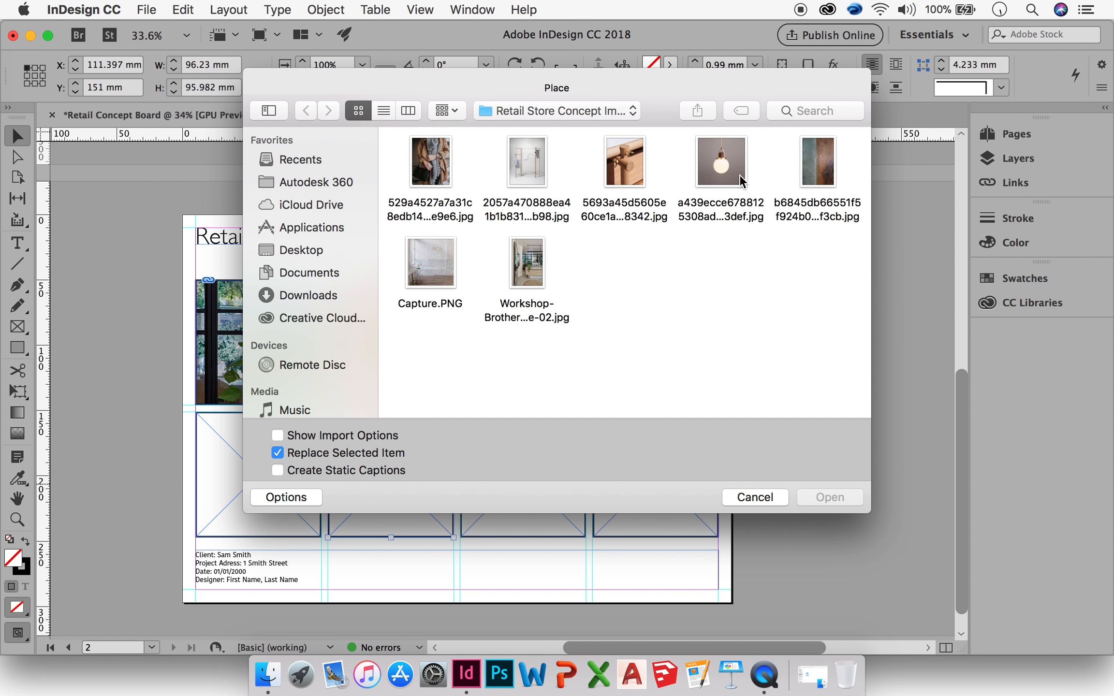
{"action": "left_click", "coordinate": [798, 179]}
{"action": "left_click", "coordinate": [819, 497]}
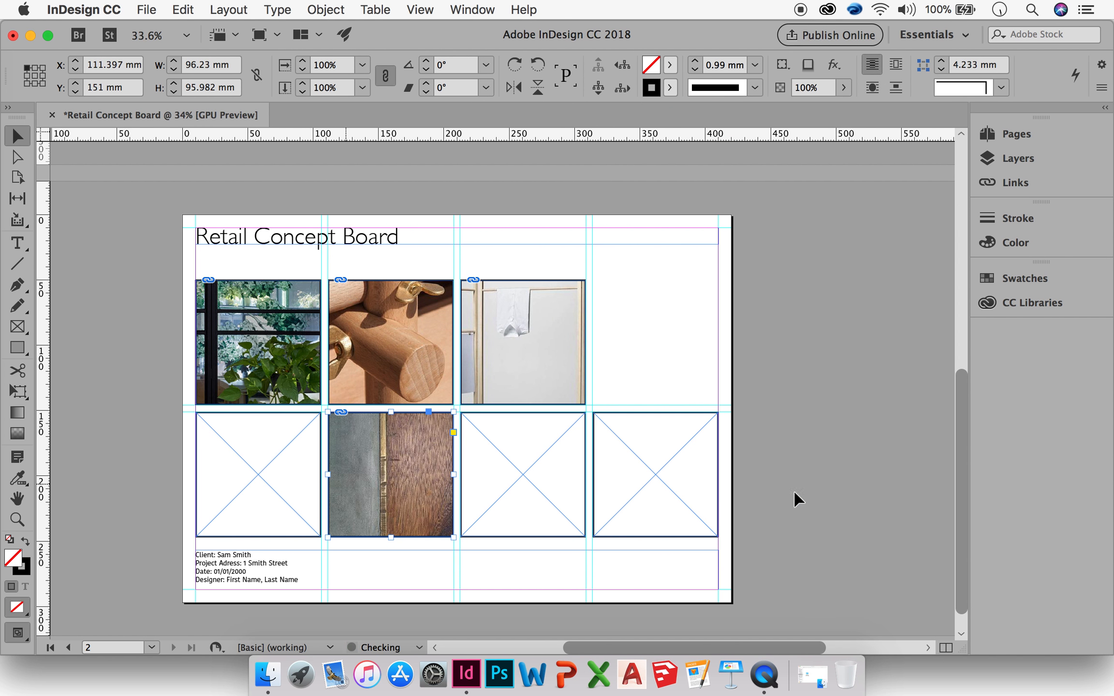
Place the 529a4527a7a31c...e9e6.jpg image into the third frame of the bottom row.
{"action": "left_click", "coordinate": [502, 500]}
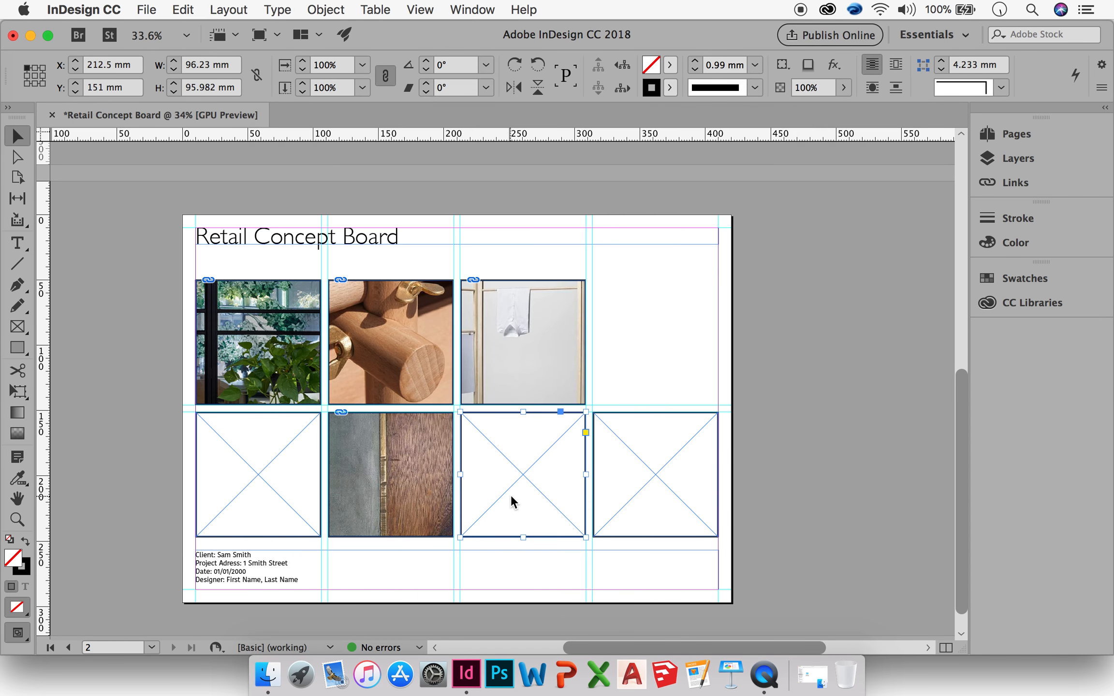
{"action": "key", "text": "cmd+d"}
{"action": "left_click", "coordinate": [459, 141]}
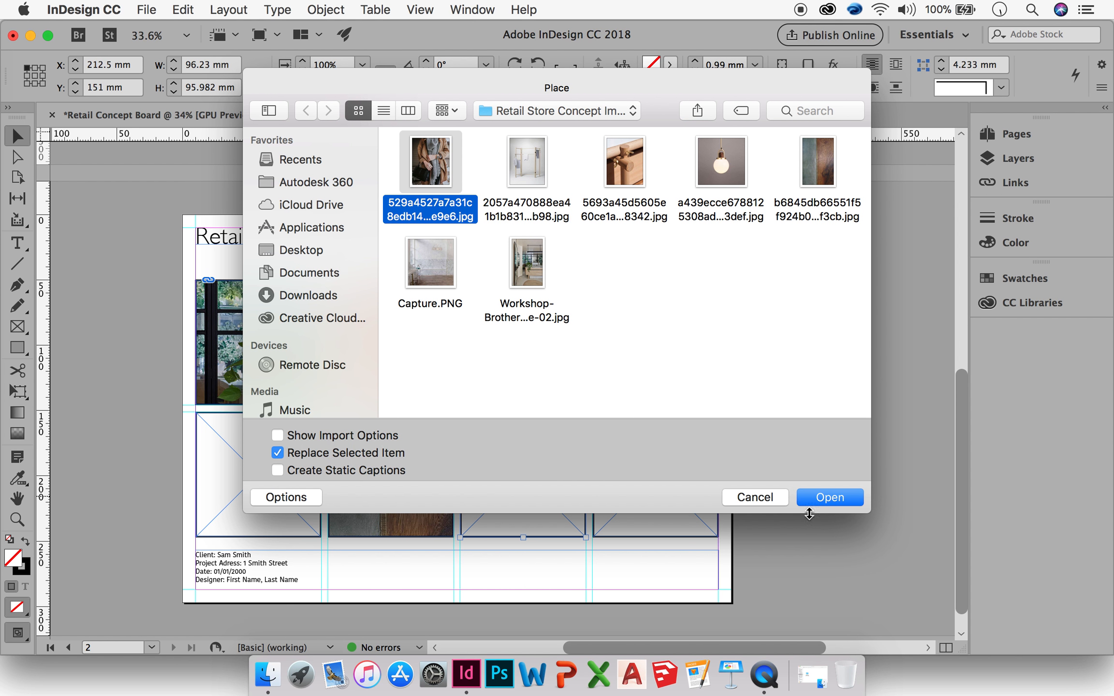
{"action": "left_click", "coordinate": [819, 489]}
Place the Capture.PNG image into the bottom-right frame.
{"action": "left_click", "coordinate": [607, 468]}
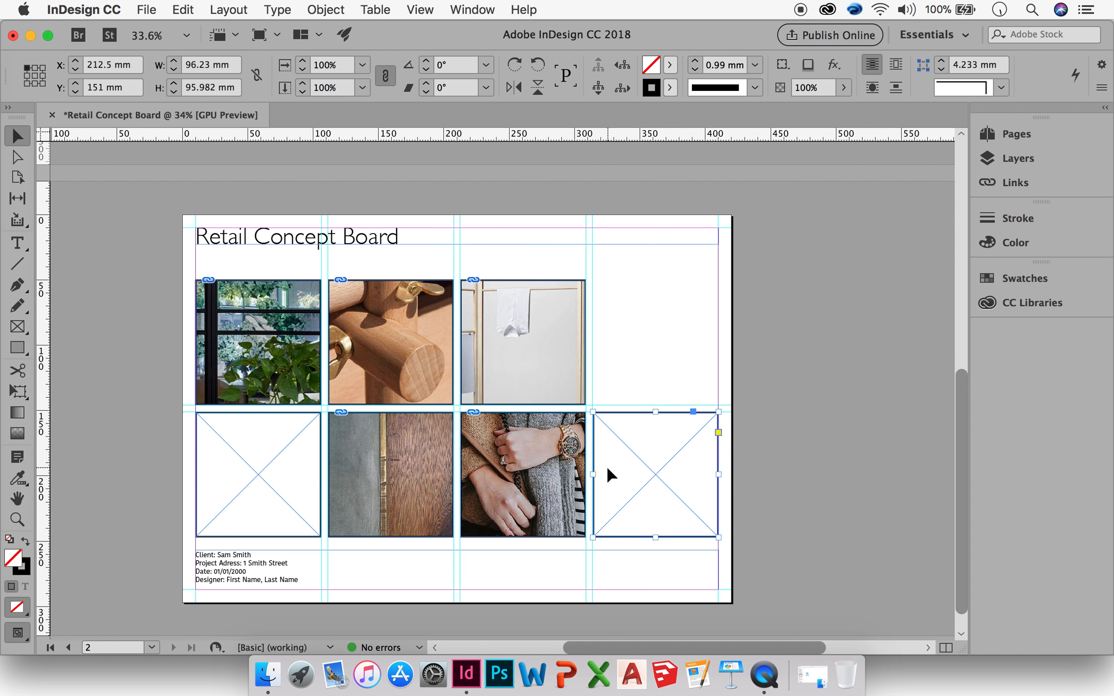
{"action": "key", "text": "super+d"}
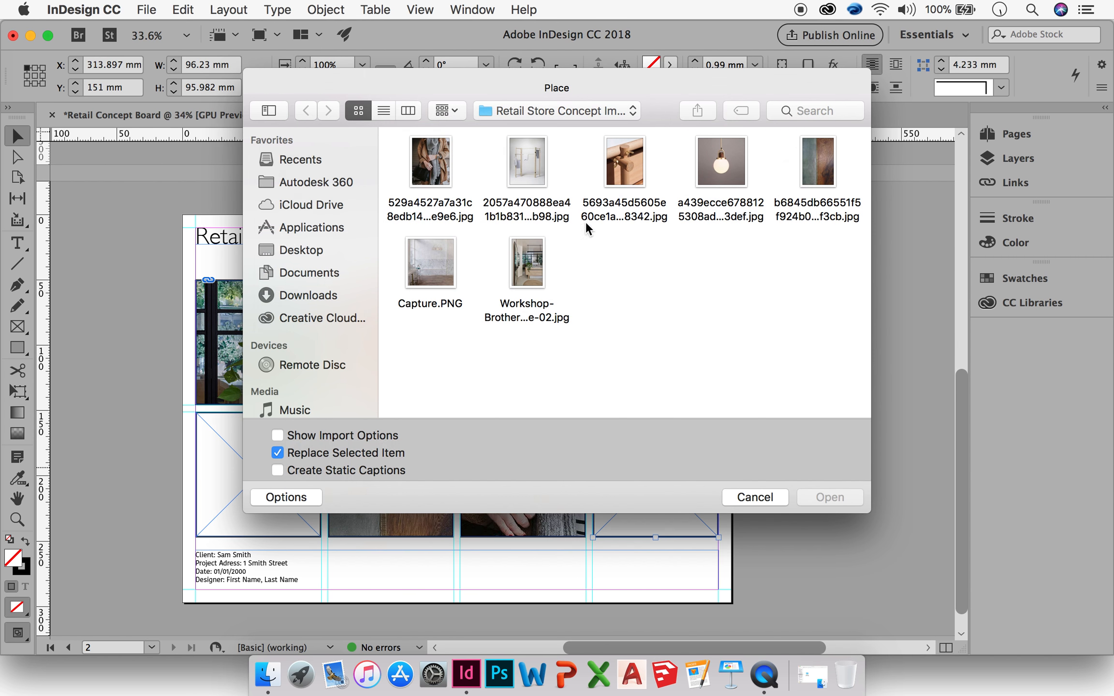
{"action": "left_click", "coordinate": [445, 261]}
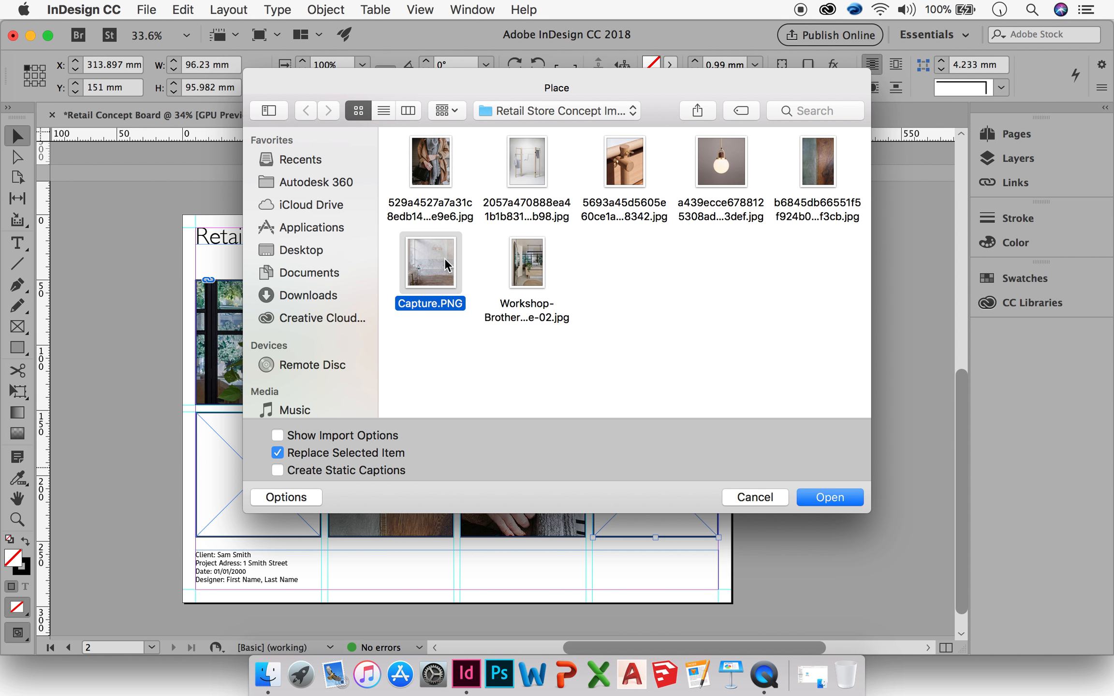
{"action": "left_click", "coordinate": [814, 499]}
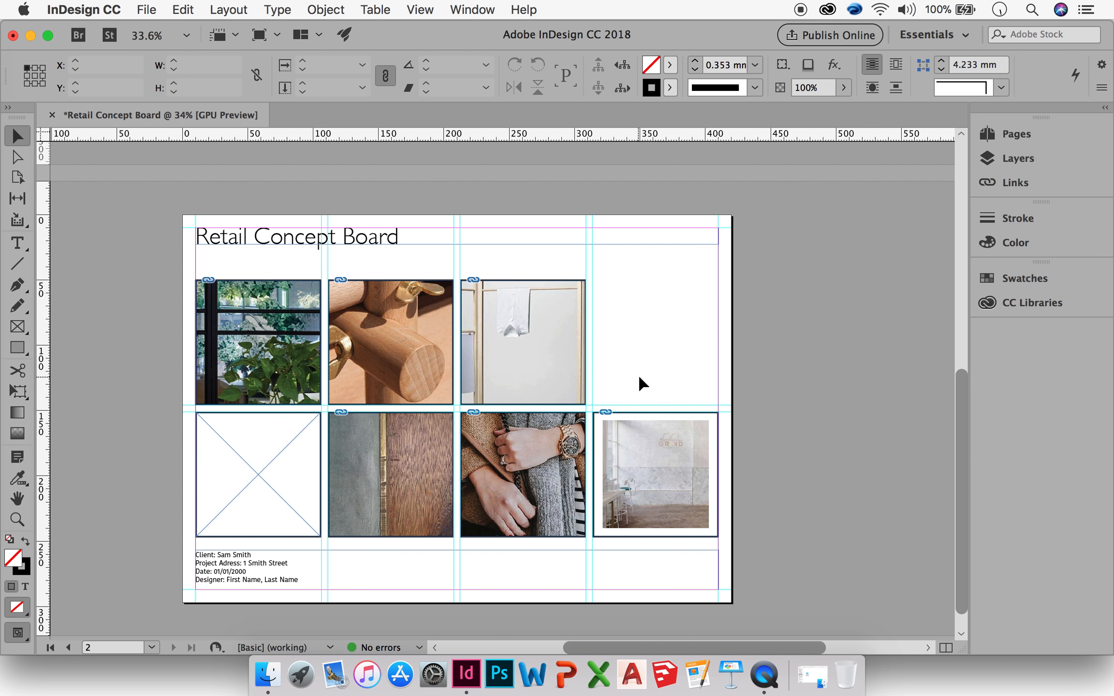
Move the empty bottom-left frame into the top-right slot and place the a439ecce678812...3def.jpg lamp image into it.
{"action": "left_click", "coordinate": [285, 380]}
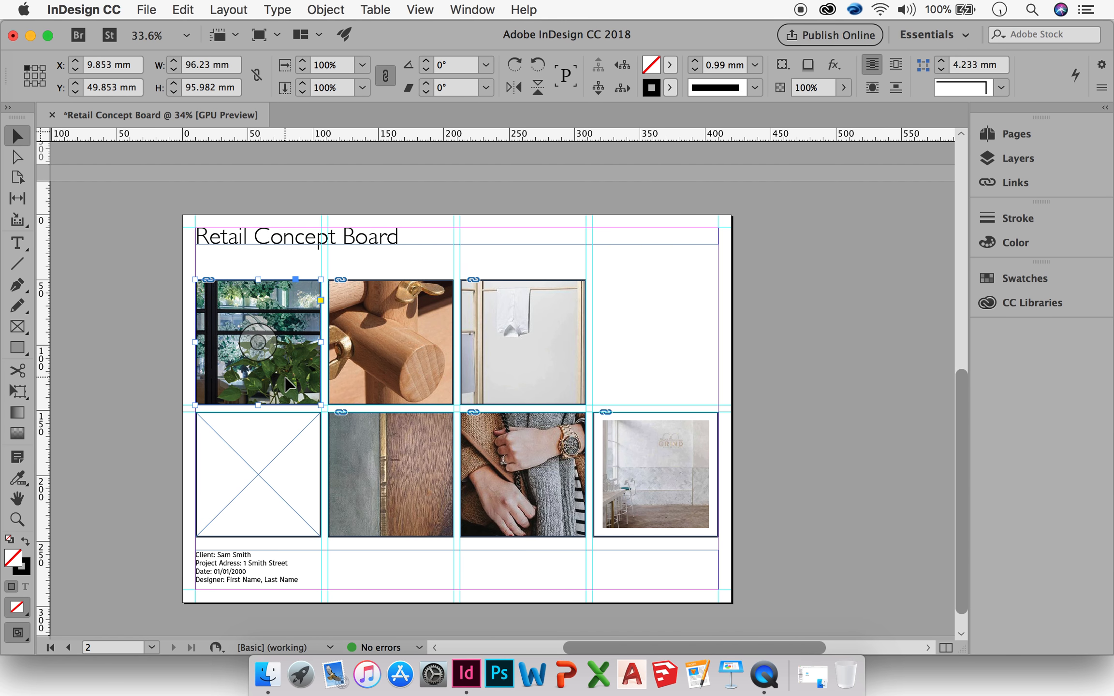
{"action": "left_click", "coordinate": [266, 462]}
{"action": "left_click_drag", "start_coordinate": [264, 466], "coordinate": [661, 334]}
{"action": "key", "text": "super+d"}
{"action": "left_click", "coordinate": [755, 371]}
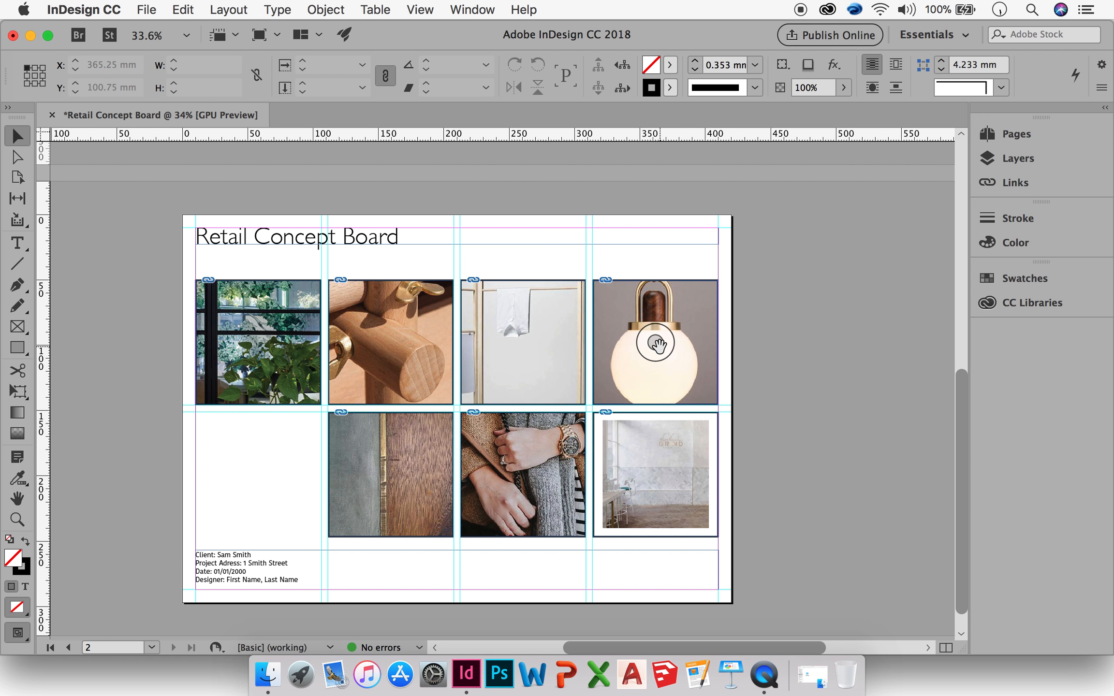
Set the stroke of the lamp image frame to None.
{"action": "left_click", "coordinate": [679, 341]}
{"action": "left_click", "coordinate": [670, 87]}
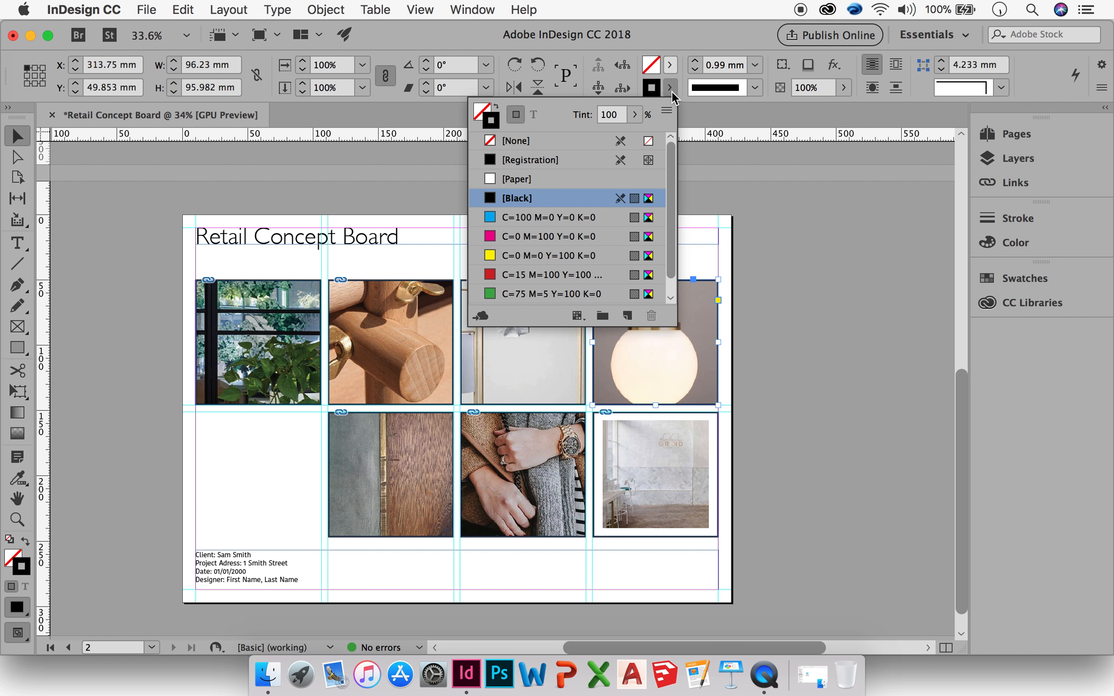
{"action": "left_click", "coordinate": [527, 144]}
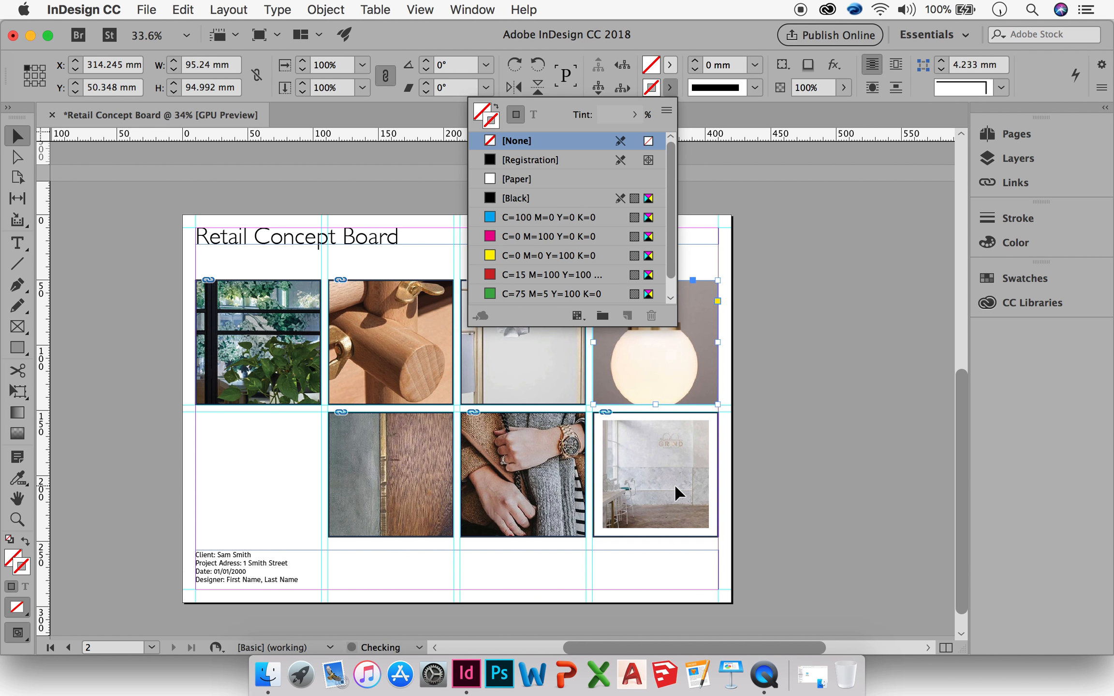
Set the stroke of the bottom-right Capture image frame to None.
{"action": "left_click", "coordinate": [675, 489]}
{"action": "left_click", "coordinate": [670, 87]}
{"action": "left_click", "coordinate": [527, 142]}
{"action": "left_click", "coordinate": [524, 475]}
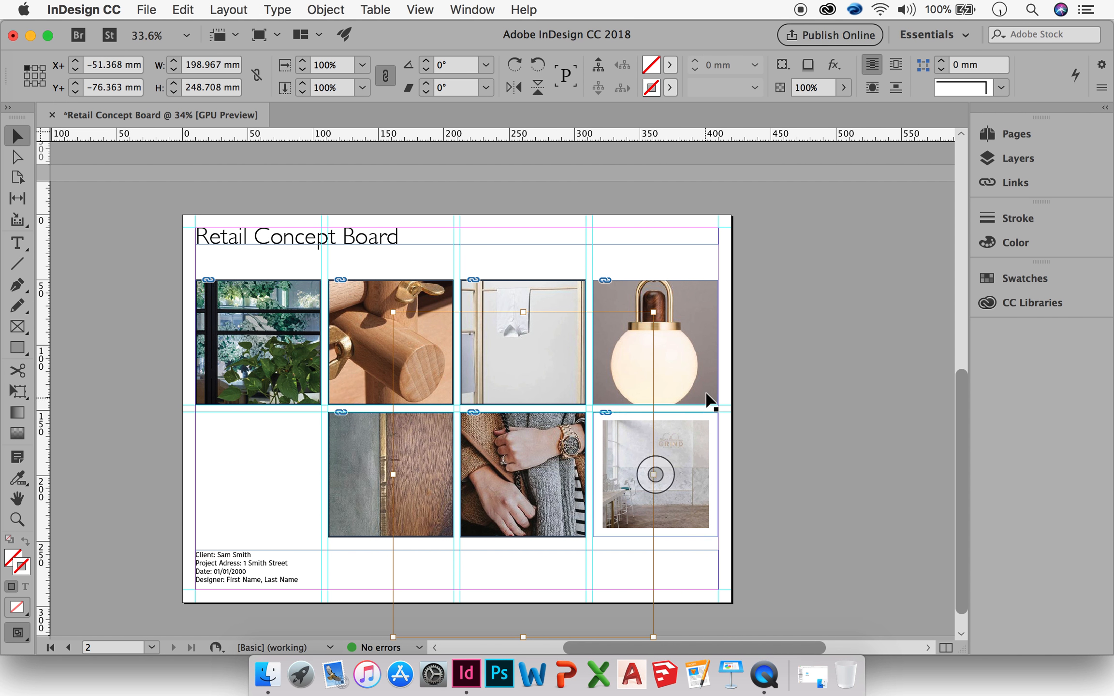
{"action": "left_click", "coordinate": [804, 396]}
Set the stroke of the third frame in the bottom row to None.
{"action": "left_click", "coordinate": [549, 449]}
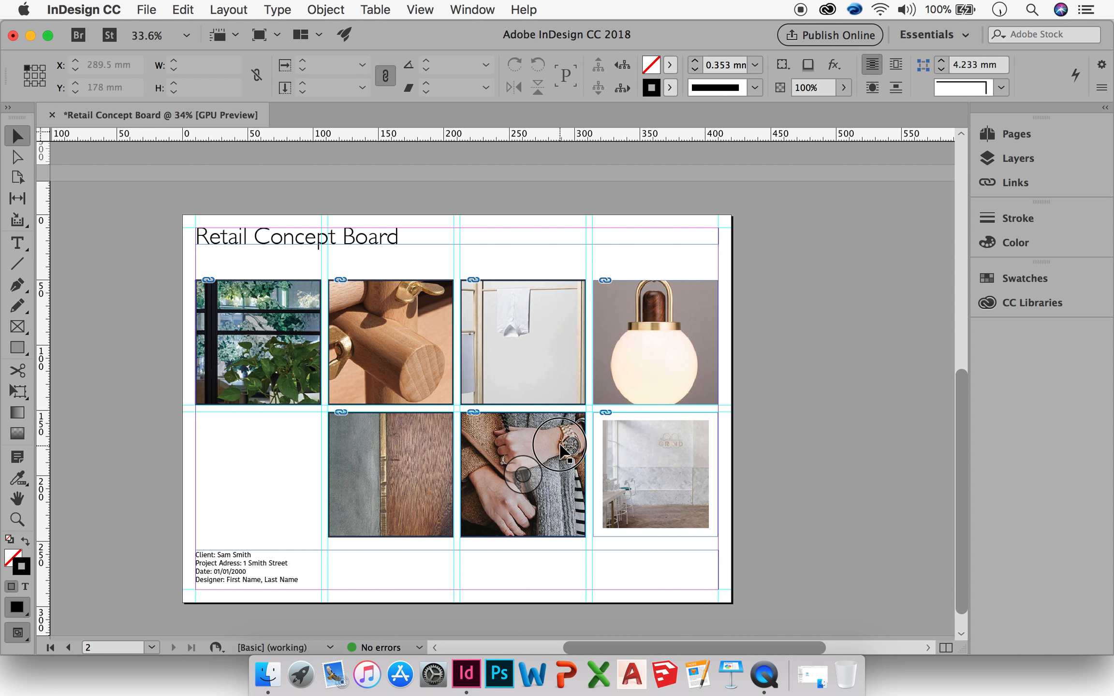
{"action": "left_click", "coordinate": [670, 88]}
{"action": "left_click", "coordinate": [555, 140]}
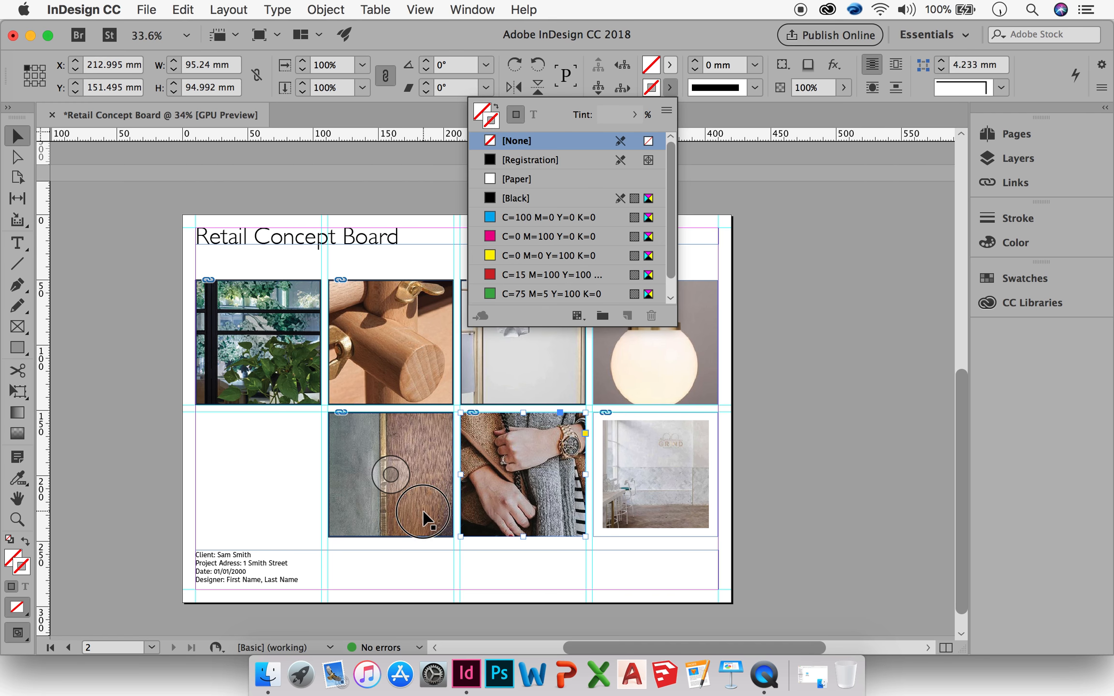
Set the stroke of the second frame in the bottom row to None.
{"action": "left_click", "coordinate": [424, 515]}
{"action": "left_click", "coordinate": [670, 88]}
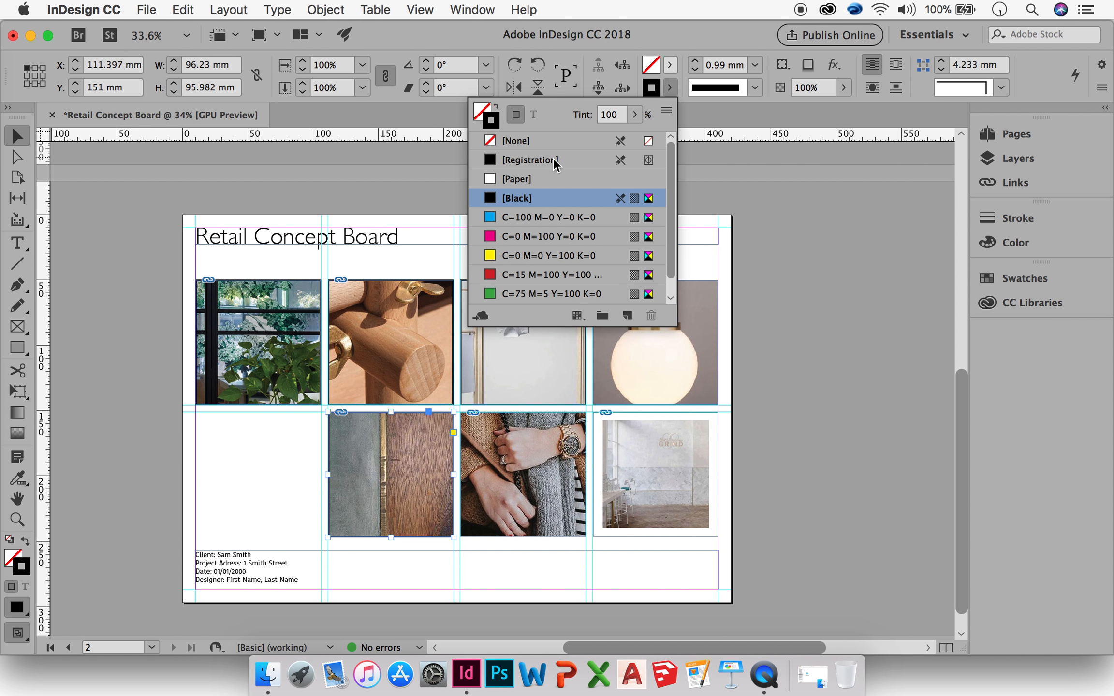
{"action": "left_click", "coordinate": [538, 144]}
Set the stroke of the top-left plant image frame to None.
{"action": "left_click", "coordinate": [525, 390]}
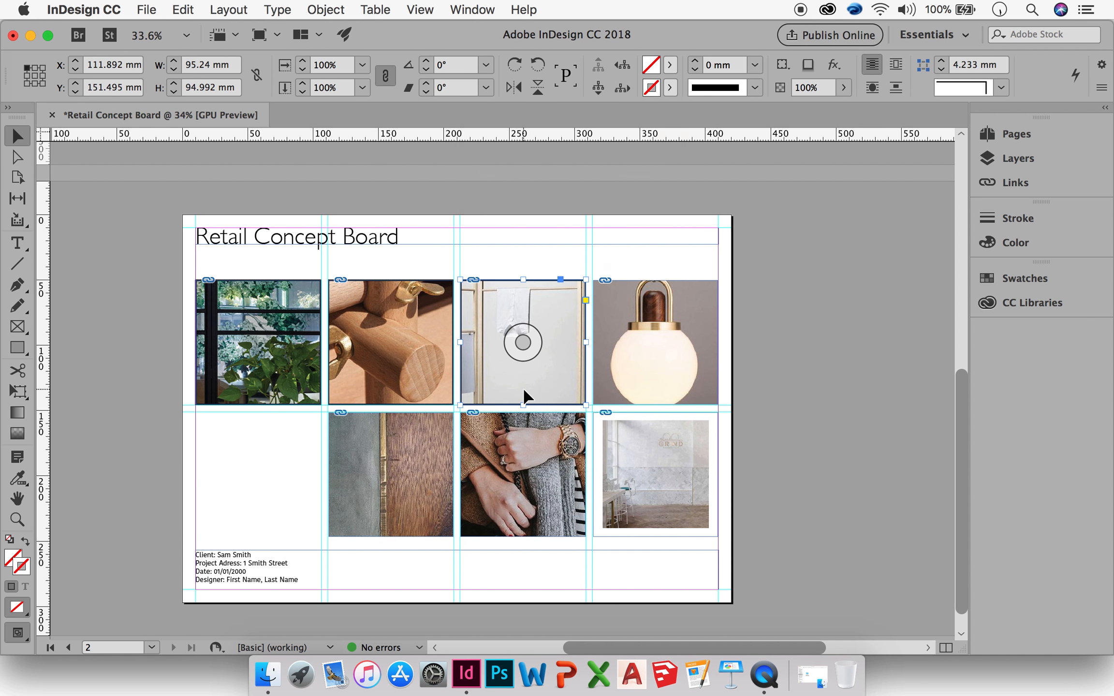
{"action": "left_click", "coordinate": [670, 88]}
{"action": "left_click", "coordinate": [292, 392]}
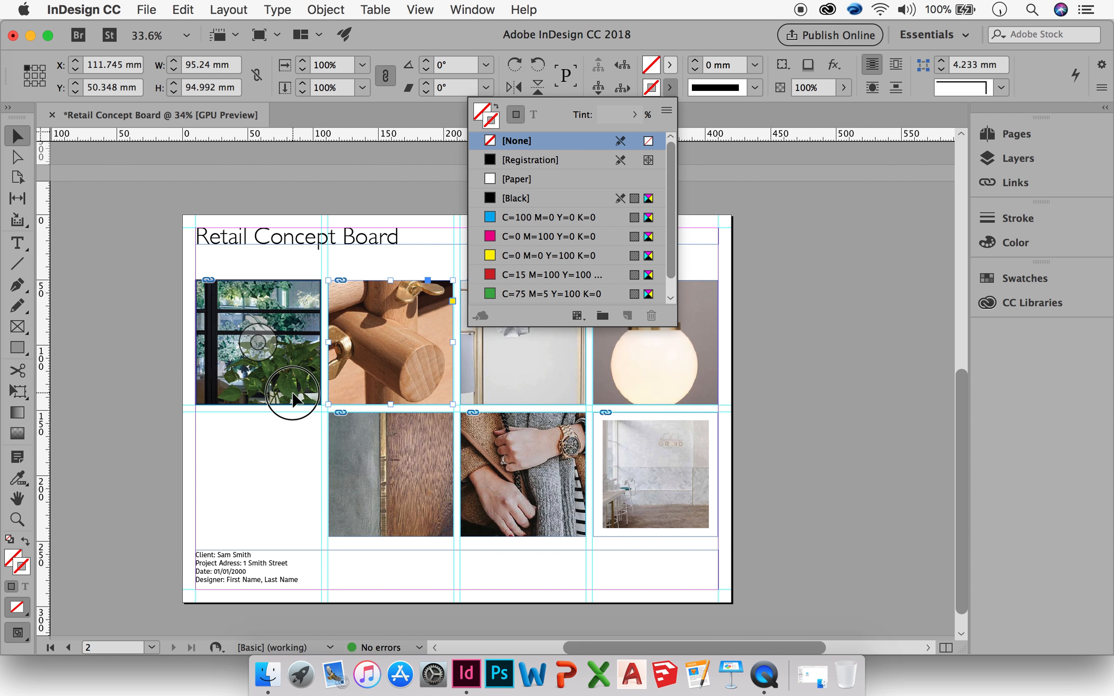
{"action": "left_click", "coordinate": [671, 90]}
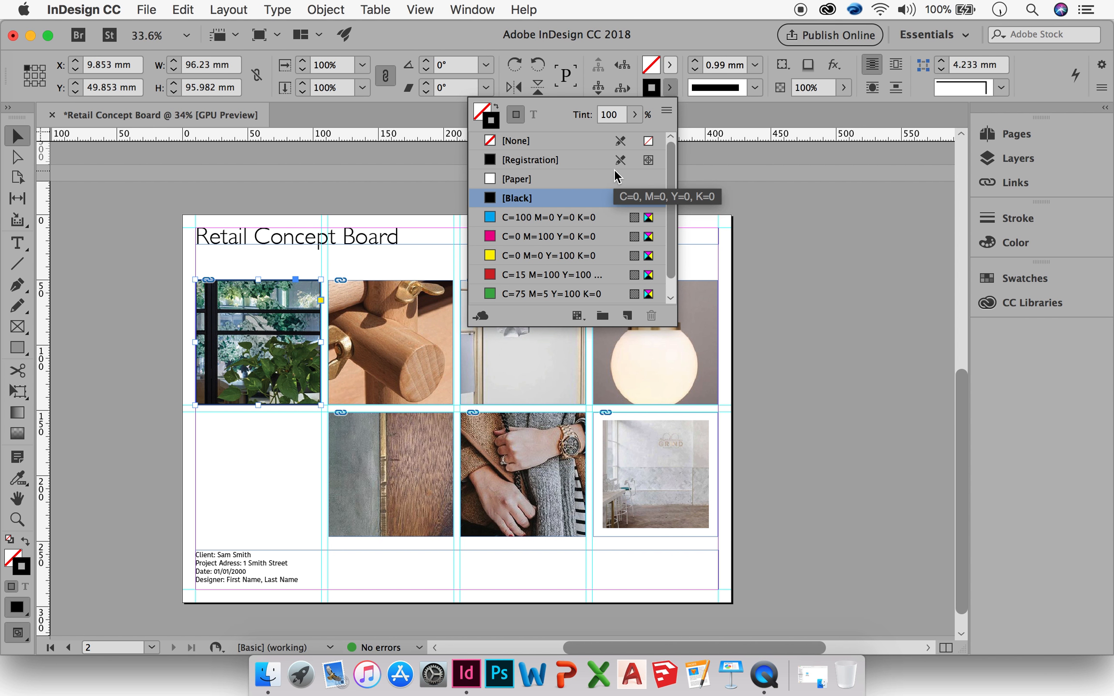
{"action": "left_click", "coordinate": [515, 141]}
{"action": "left_click", "coordinate": [794, 415]}
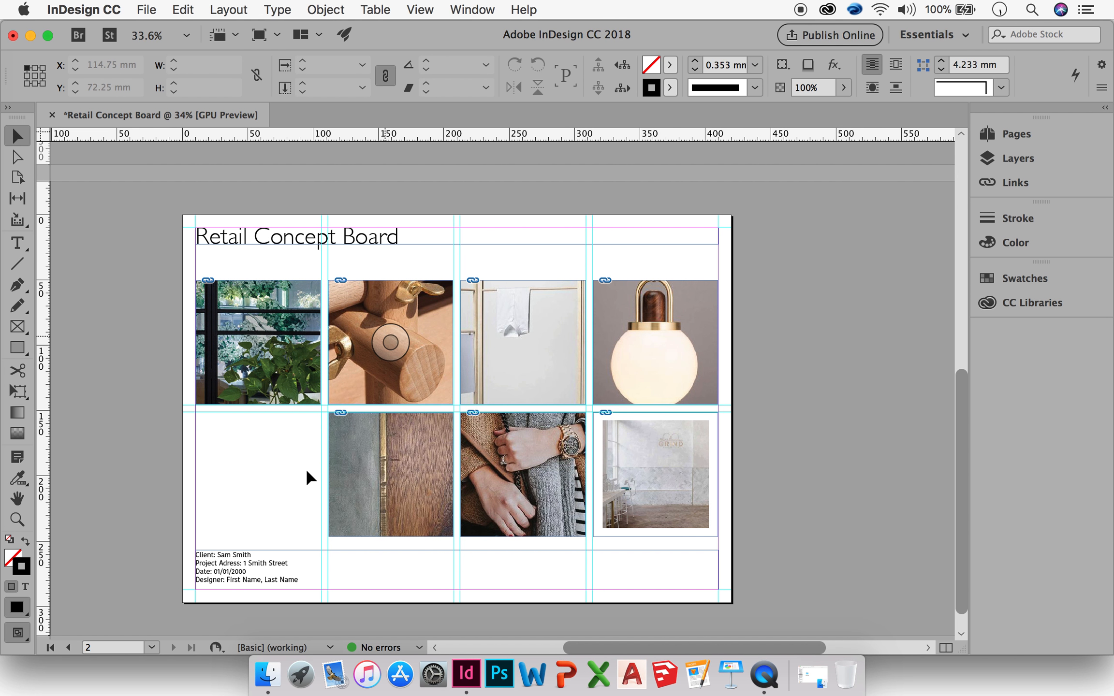